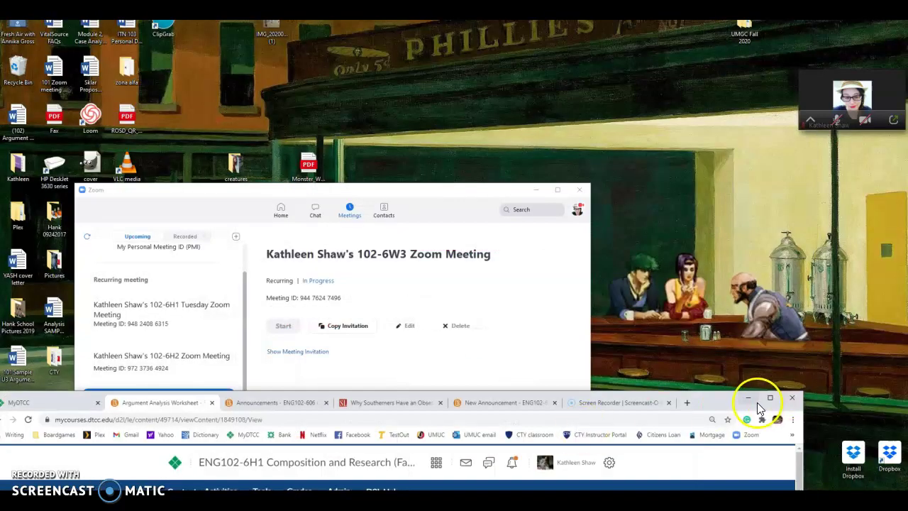
# Maximize Chrome so the D2L Argument Analysis Worksheet page fills the screen.
pyautogui.click(771, 398)
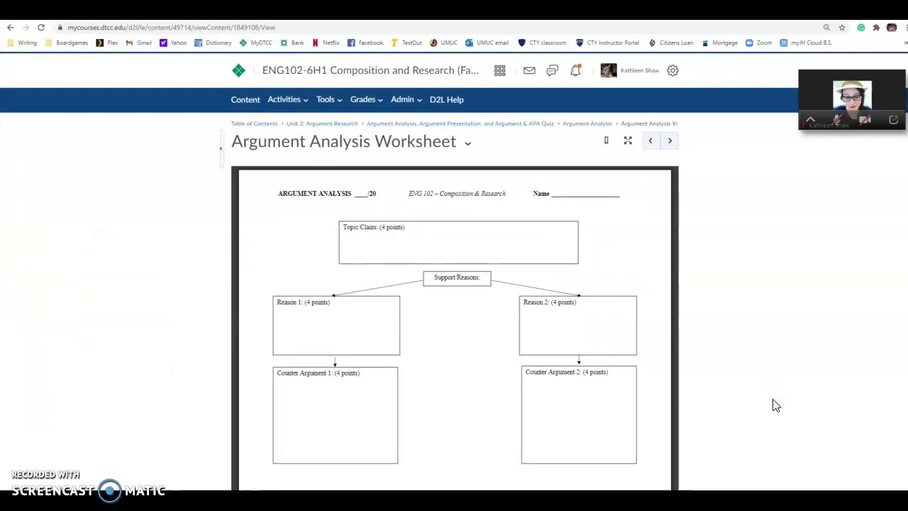
pyautogui.click(402, 449)
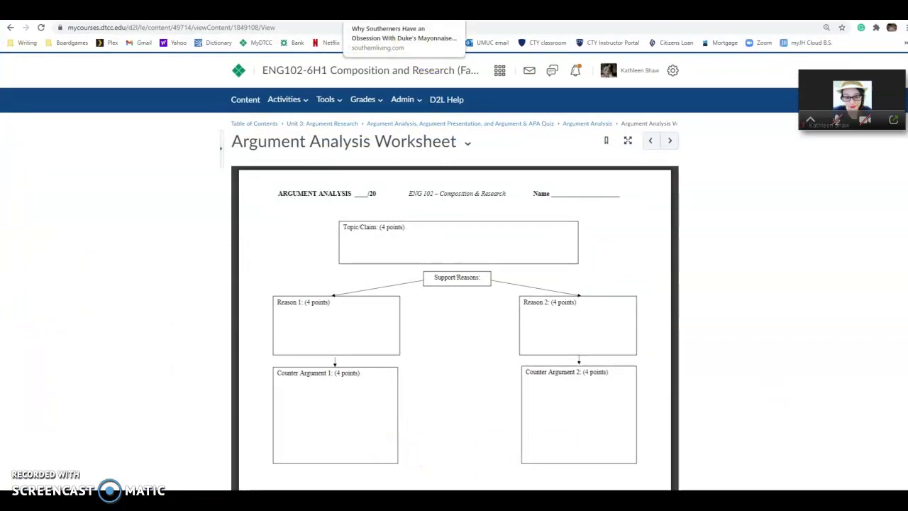
# Open the Southern Living article on why Southerners love Duke's Mayonnaise and skim its opening.
pyautogui.click(404, 10)
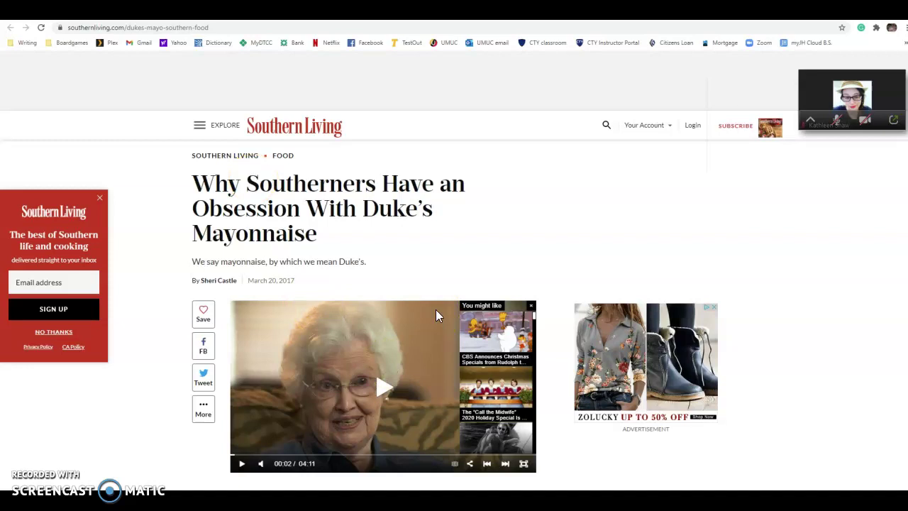
pyautogui.scroll(-3, 436, 310)
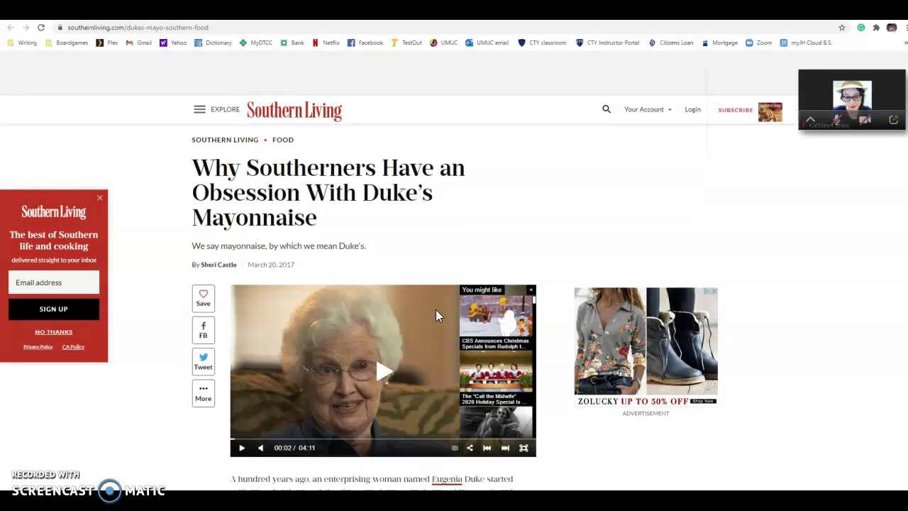
pyautogui.scroll(-9, 345, 386)
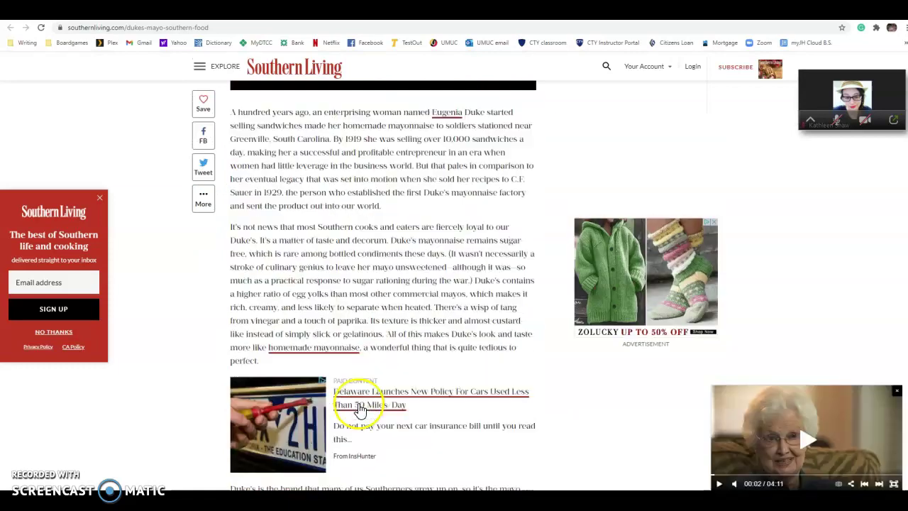
pyautogui.scroll(-2, 359, 404)
pyautogui.scroll(10, 360, 409)
pyautogui.scroll(5, 360, 406)
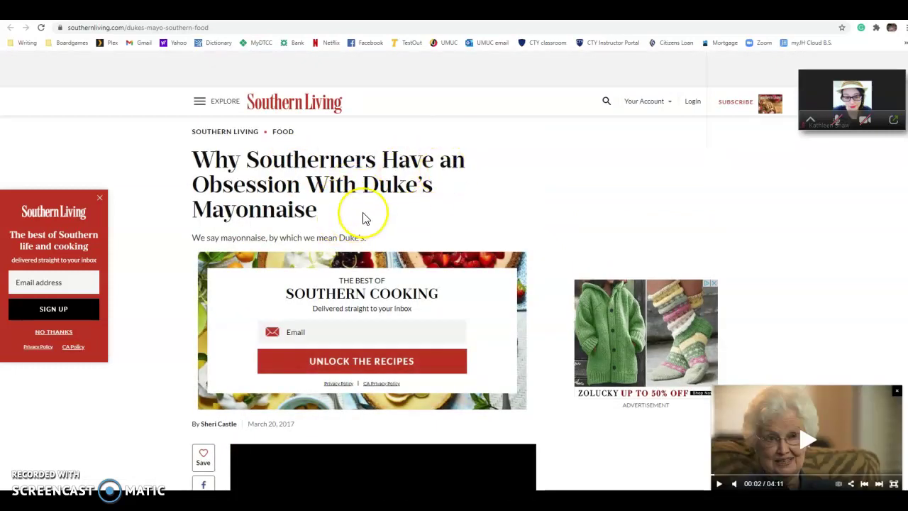
# Read further down the Duke's article, then return to the Word worksheet.
pyautogui.scroll(-1, 362, 217)
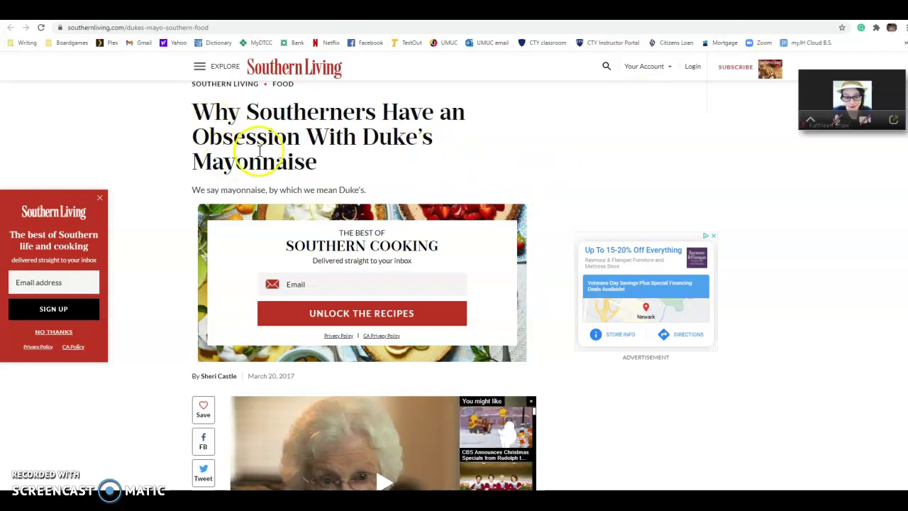
pyautogui.scroll(-2, 317, 175)
pyautogui.scroll(-3, 321, 171)
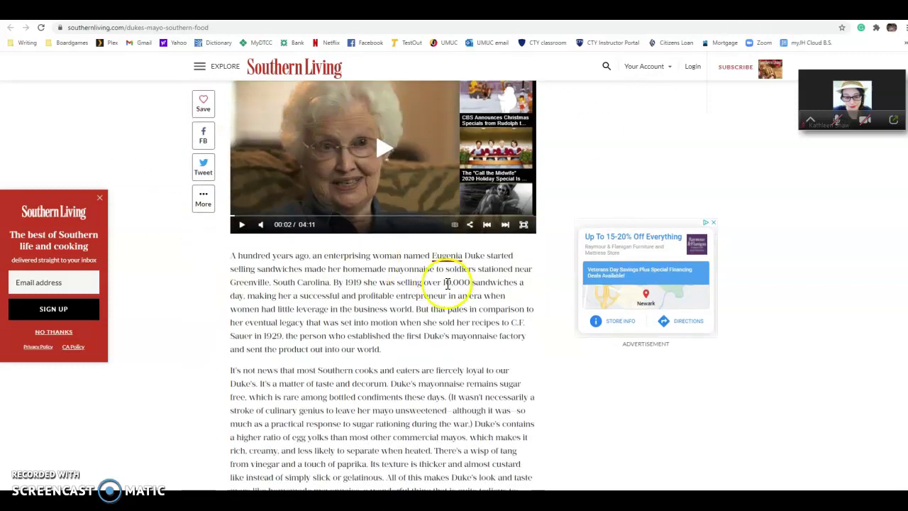
pyautogui.scroll(-3, 451, 385)
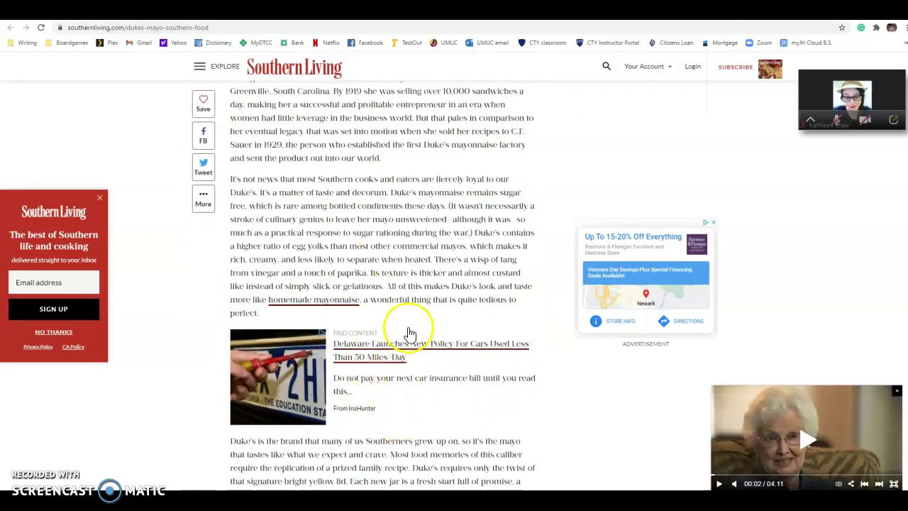
pyautogui.scroll(-4, 561, 412)
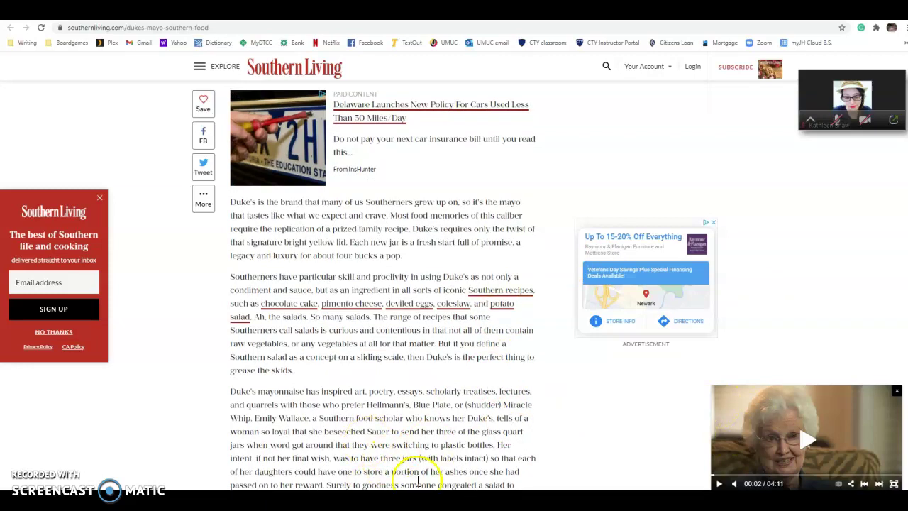
pyautogui.hotkey('alt', 'Tab')
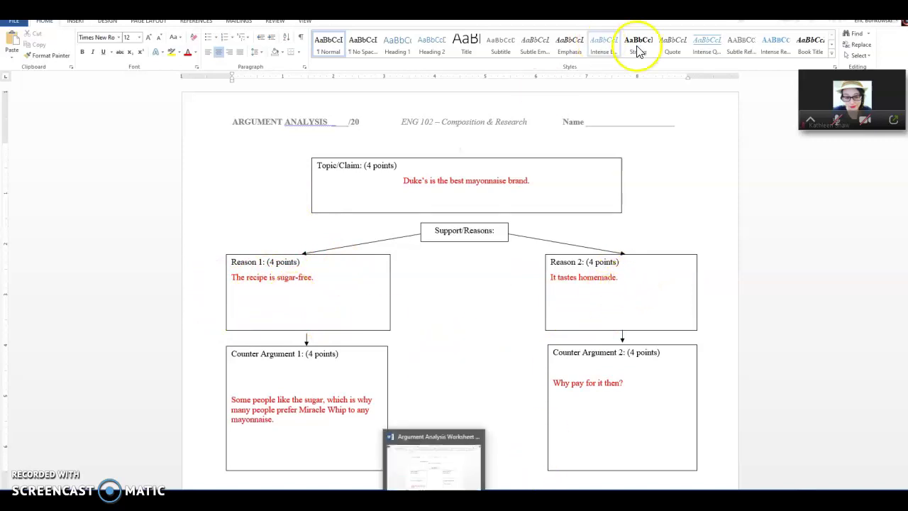
# Bring the article's Eugenia Duke history and sugar-free recipe paragraphs back into view, then return to Word.
pyautogui.hotkey('alt', 'Tab')
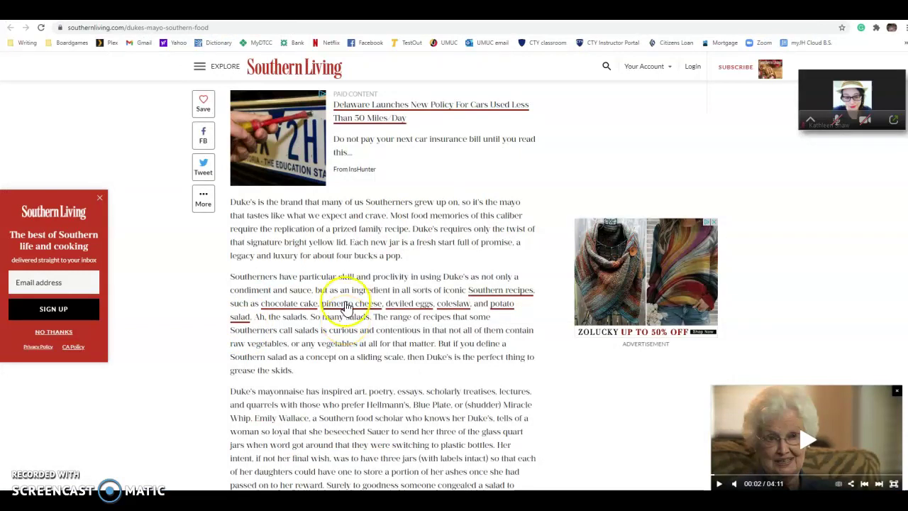
pyautogui.scroll(-1, 344, 227)
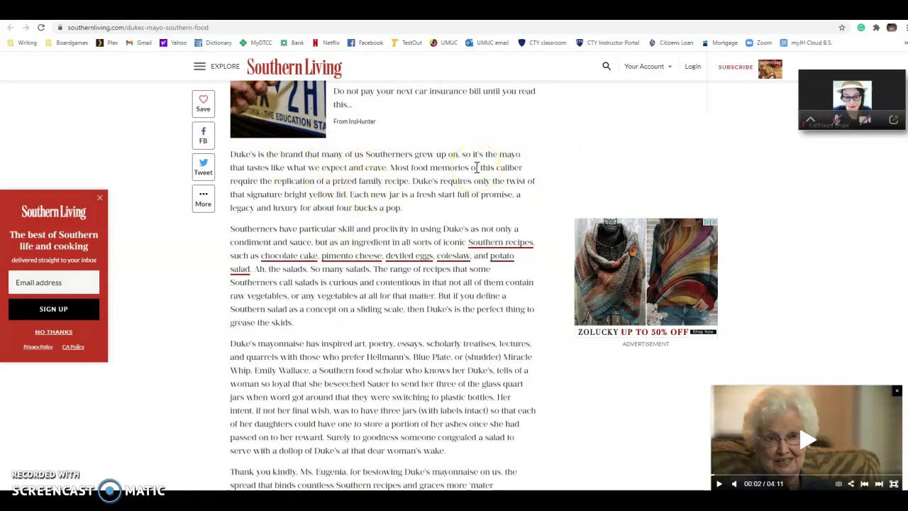
pyautogui.scroll(-2, 439, 358)
pyautogui.scroll(3, 408, 360)
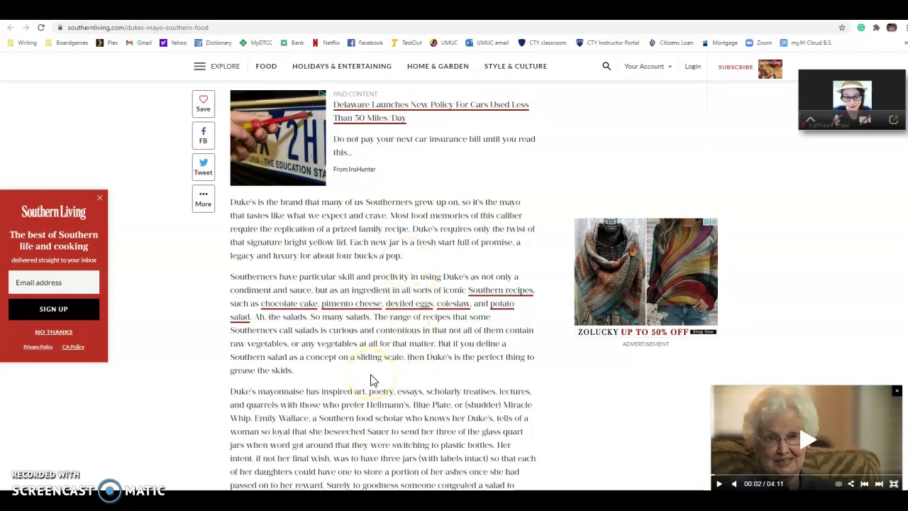
pyautogui.scroll(1, 371, 381)
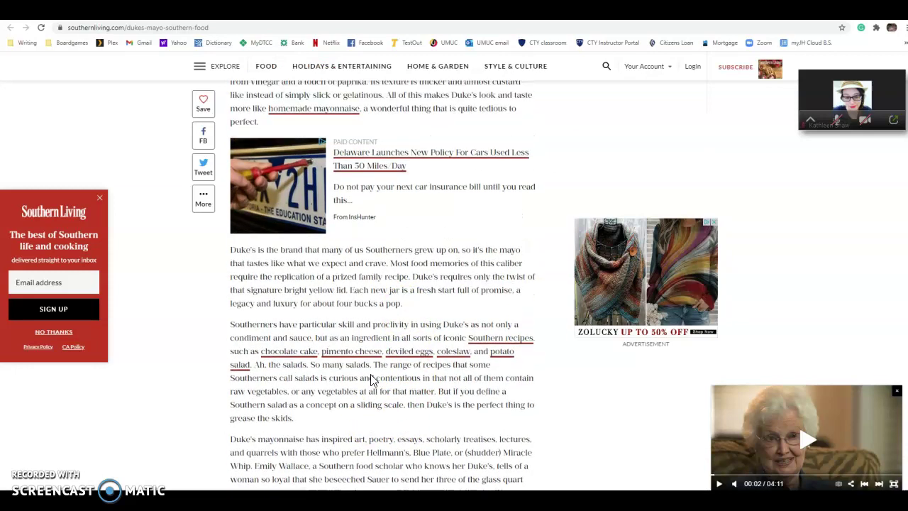
pyautogui.scroll(3, 370, 380)
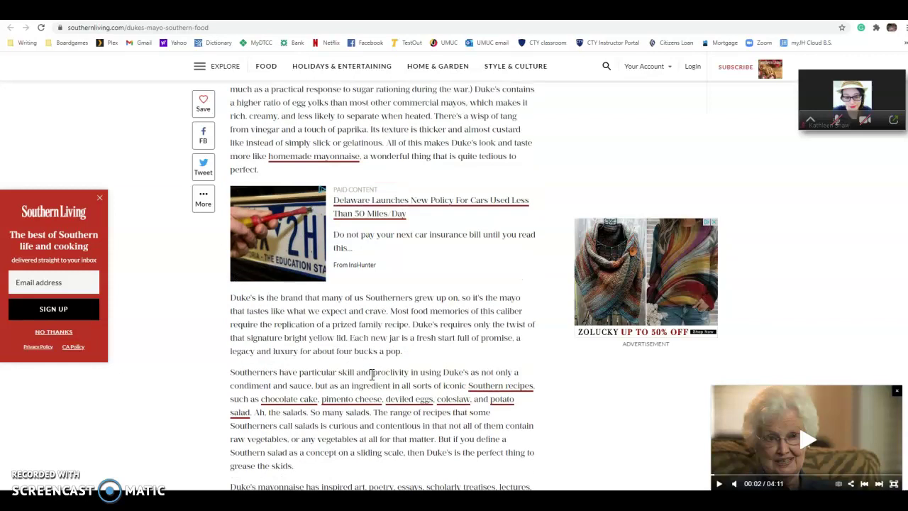
pyautogui.scroll(2, 372, 375)
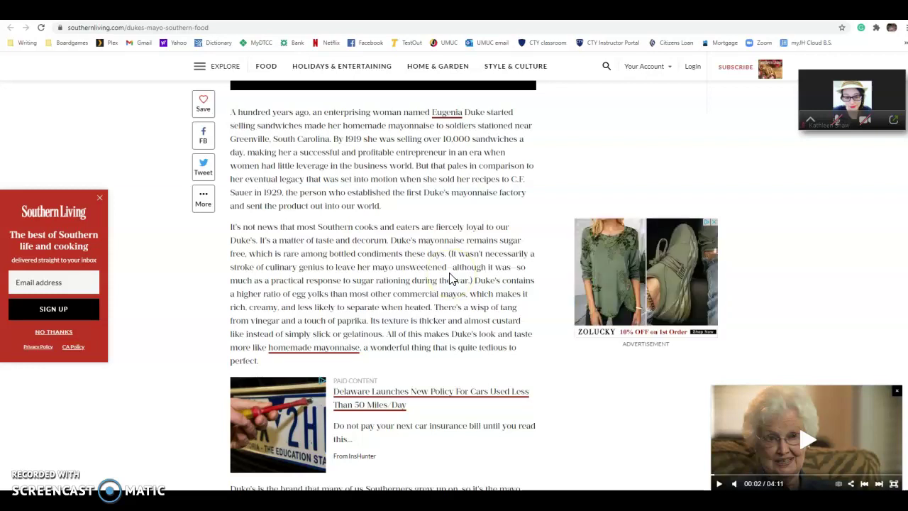
pyautogui.click(440, 287)
pyautogui.click(427, 306)
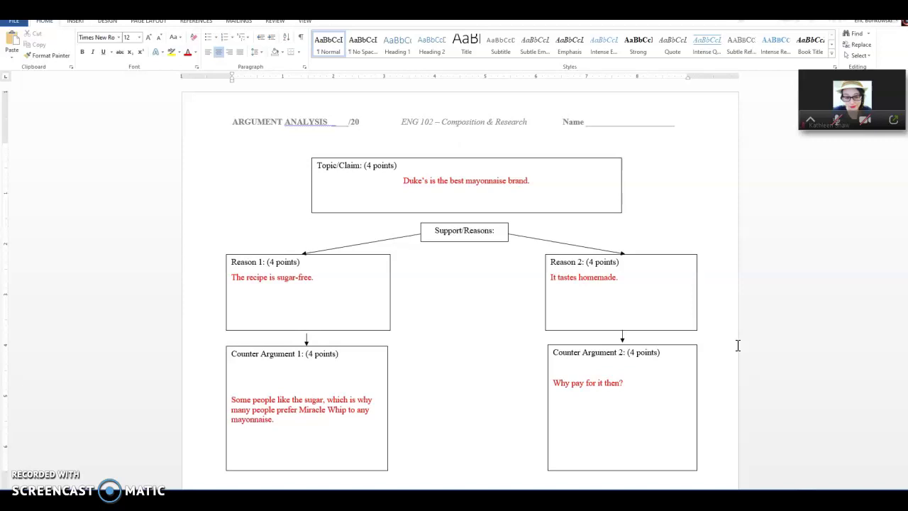
pyautogui.scroll(-1, 629, 356)
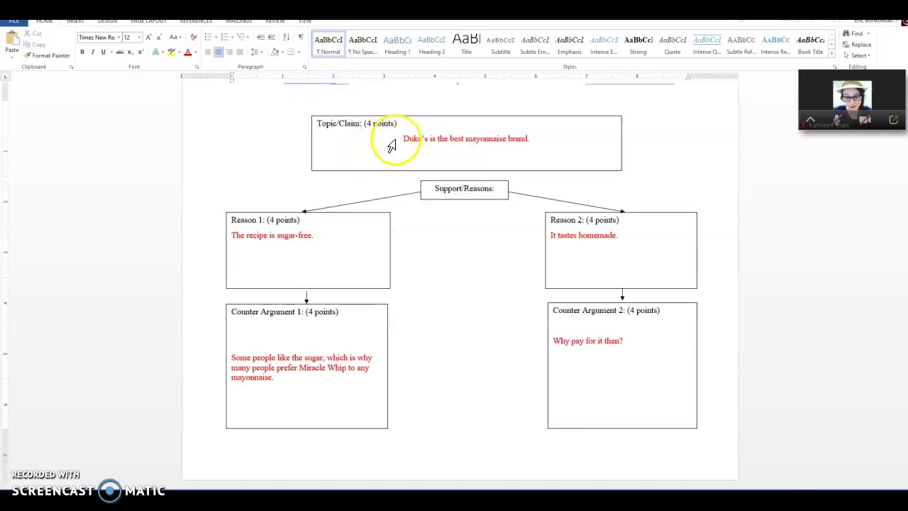
# Select the sentence "Duke's is the best mayonnaise brand." in the Topic/Claim box.
pyautogui.moveTo(533, 138); pyautogui.dragTo(360, 143)
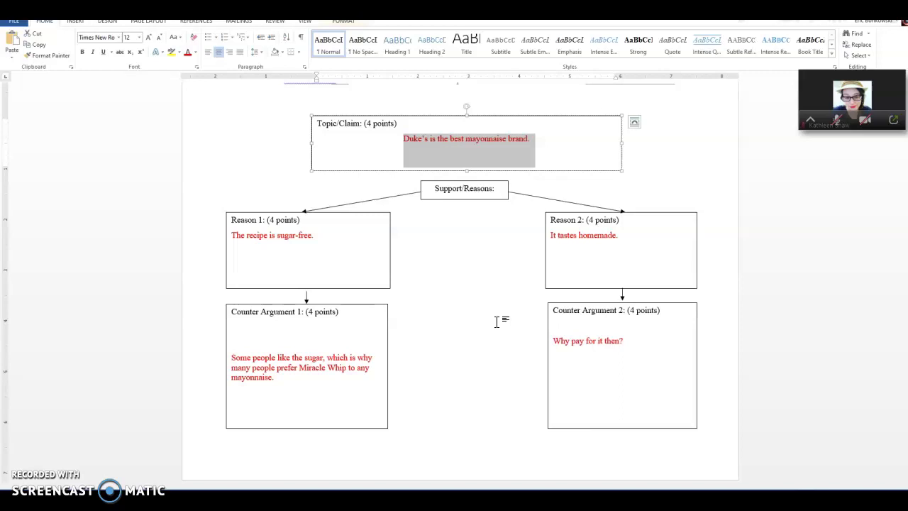
pyautogui.click(497, 294)
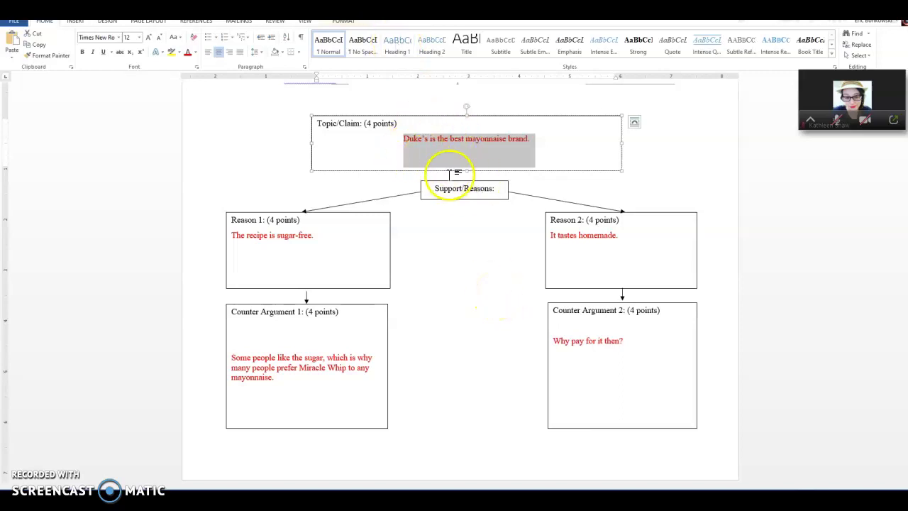
pyautogui.click(378, 142)
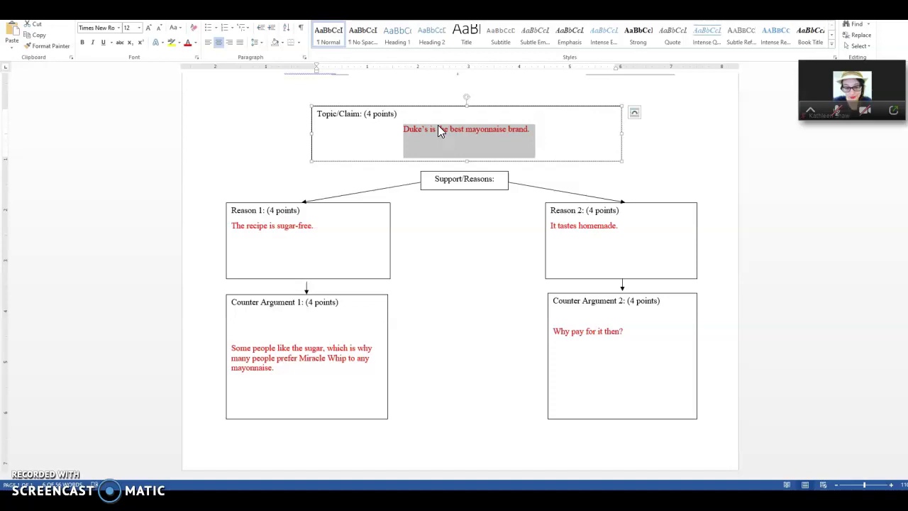
# Deselect the "Duke's is the best mayonnaise brand." claim sentence without changing any text.
pyautogui.click(471, 368)
pyautogui.click(464, 129)
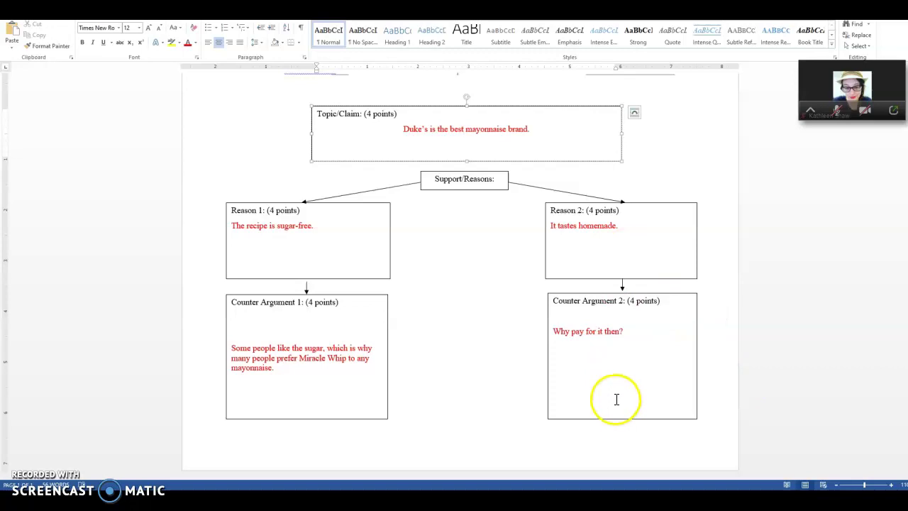
pyautogui.click(637, 331)
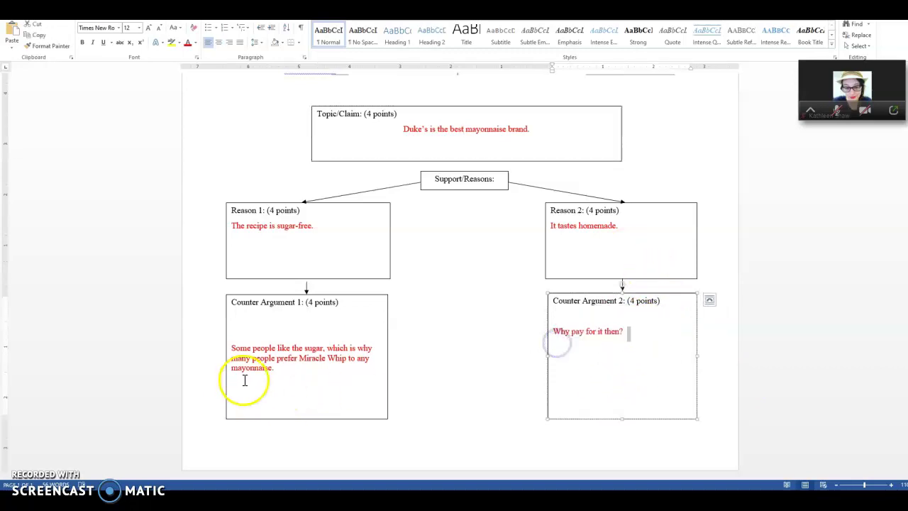
pyautogui.moveTo(243, 380); pyautogui.dragTo(214, 341)
pyautogui.click(460, 369)
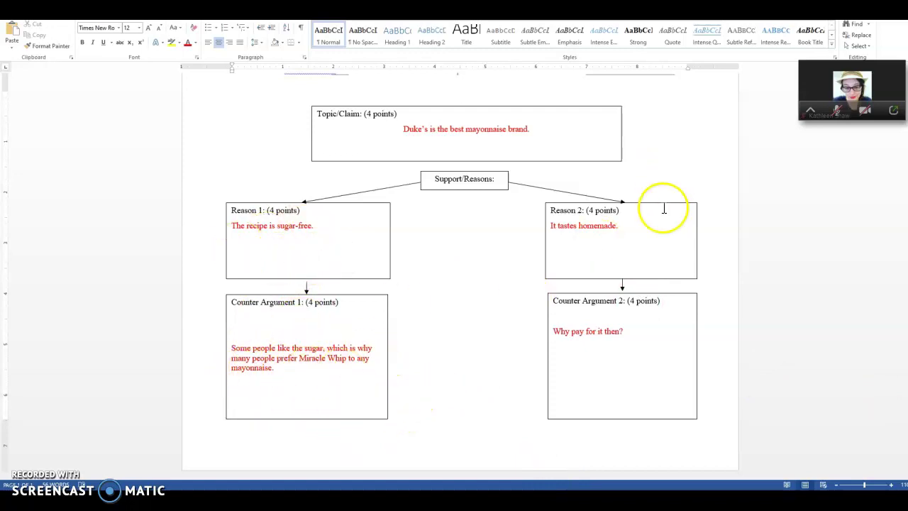
pyautogui.click(631, 236)
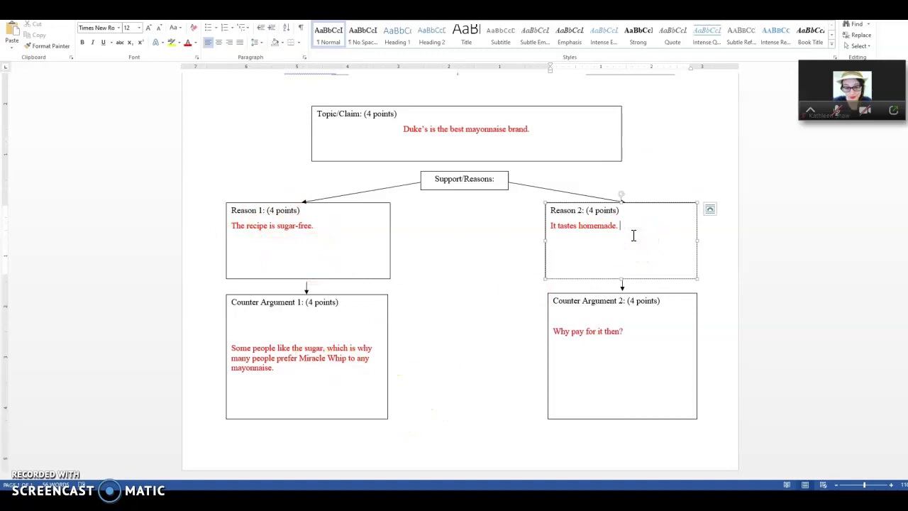
pyautogui.click(631, 342)
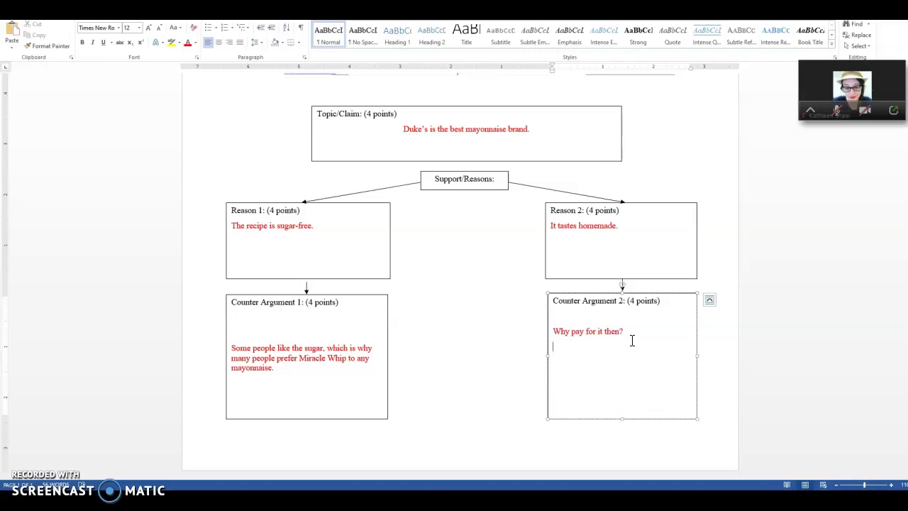
pyautogui.click(628, 336)
pyautogui.click(330, 311)
# Scroll the worksheet up and back down to bring the Counter Argument 2 box into view.
pyautogui.scroll(2, 327, 312)
pyautogui.scroll(-1, 327, 312)
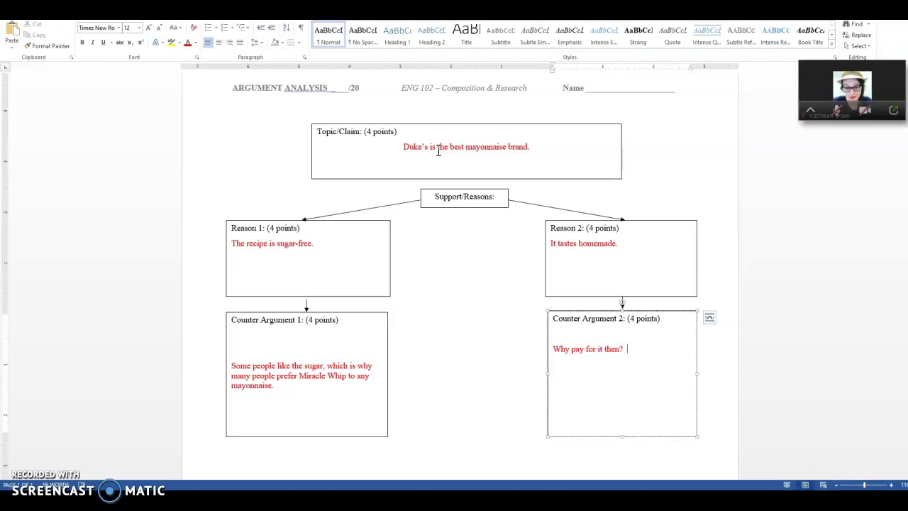
pyautogui.scroll(-1, 438, 151)
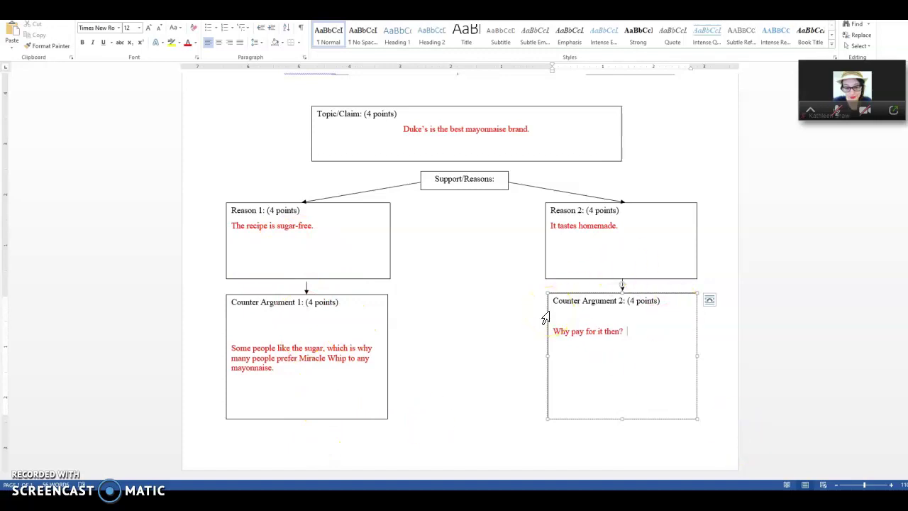
pyautogui.scroll(1, 549, 310)
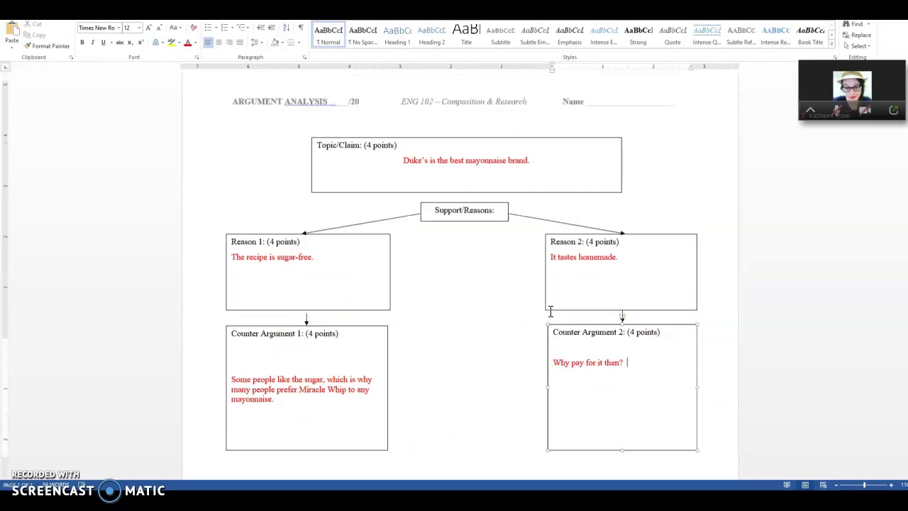
pyautogui.scroll(-1, 550, 311)
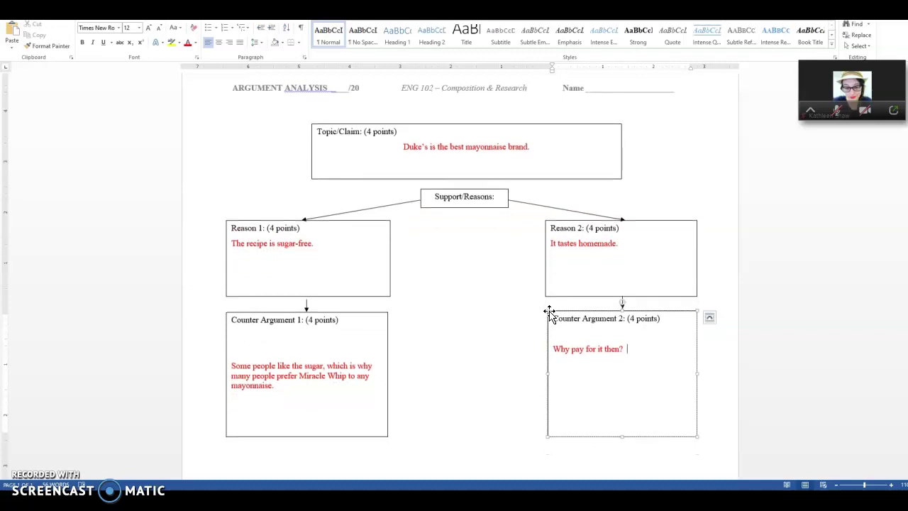